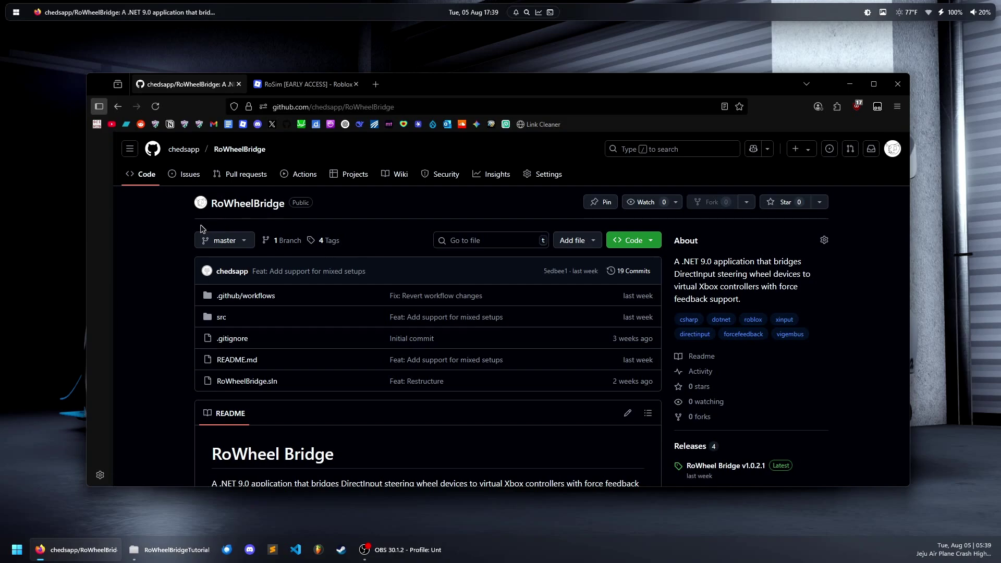
- Skim the RoWheelBridge repository's README and open the latest release, RoWheel Bridge v1.0.2.1
{"action": "scroll", "coordinate": [202, 228], "scroll_direction": "down", "scroll_amount": 20}
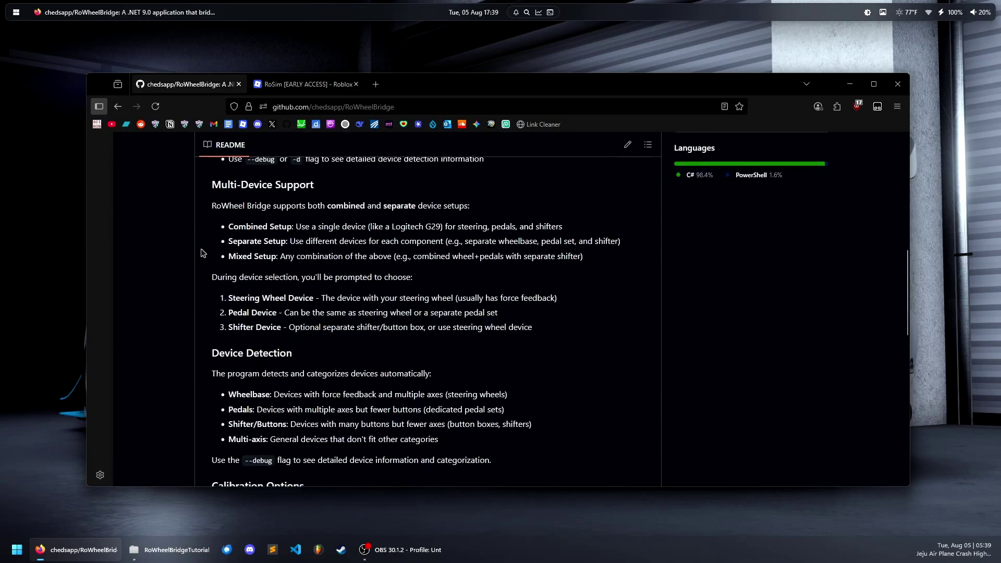
{"action": "scroll", "coordinate": [234, 323], "scroll_direction": "down", "scroll_amount": 3}
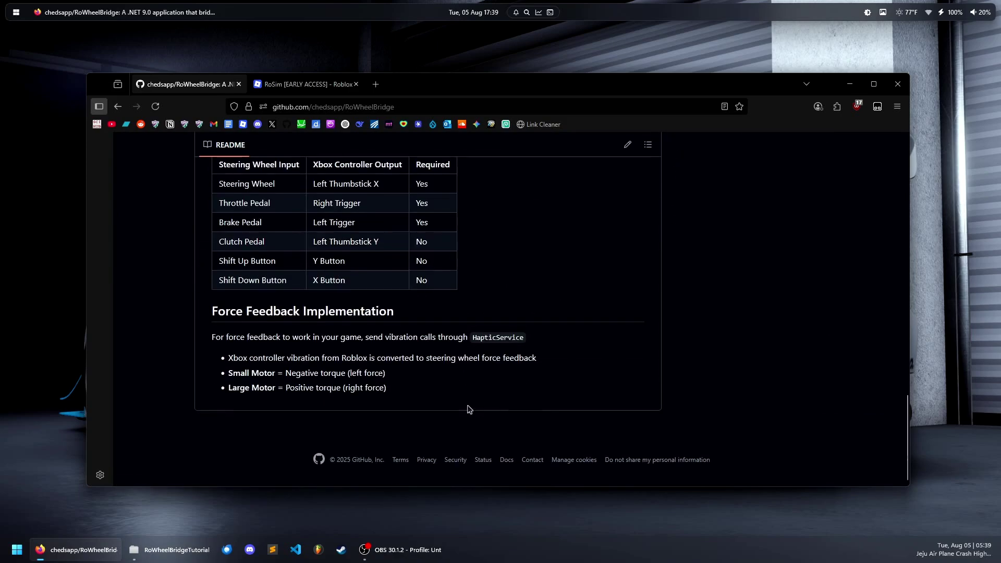
{"action": "scroll", "coordinate": [329, 368], "scroll_direction": "up", "scroll_amount": 8}
{"action": "scroll", "coordinate": [329, 368], "scroll_direction": "up", "scroll_amount": 15}
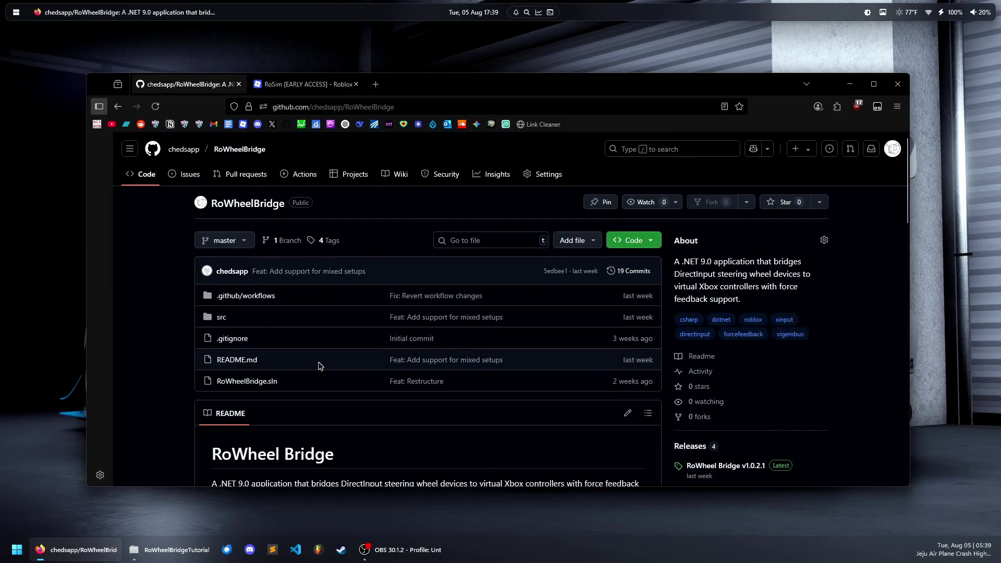
{"action": "scroll", "coordinate": [320, 365], "scroll_direction": "down", "scroll_amount": 1}
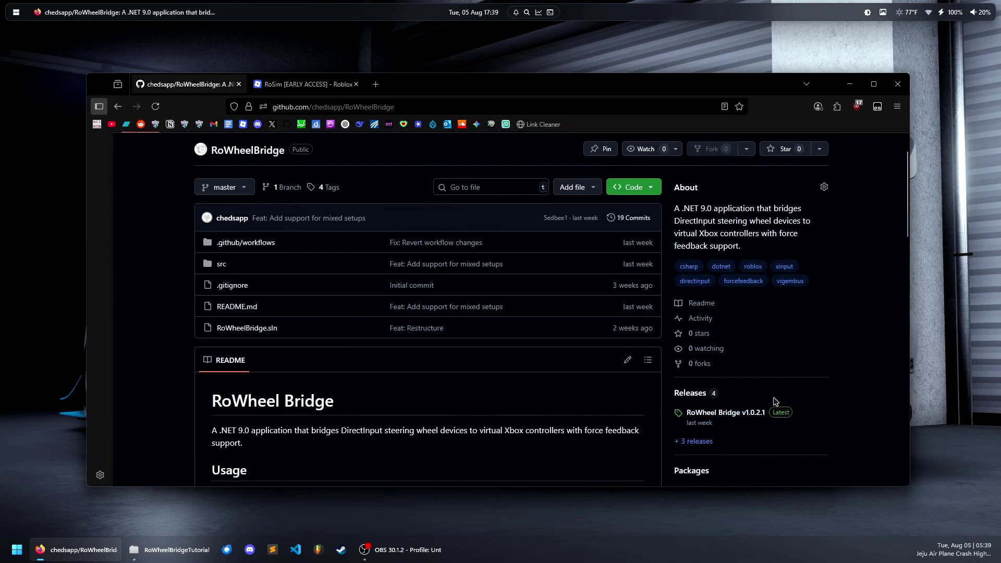
{"action": "left_click", "coordinate": [724, 416]}
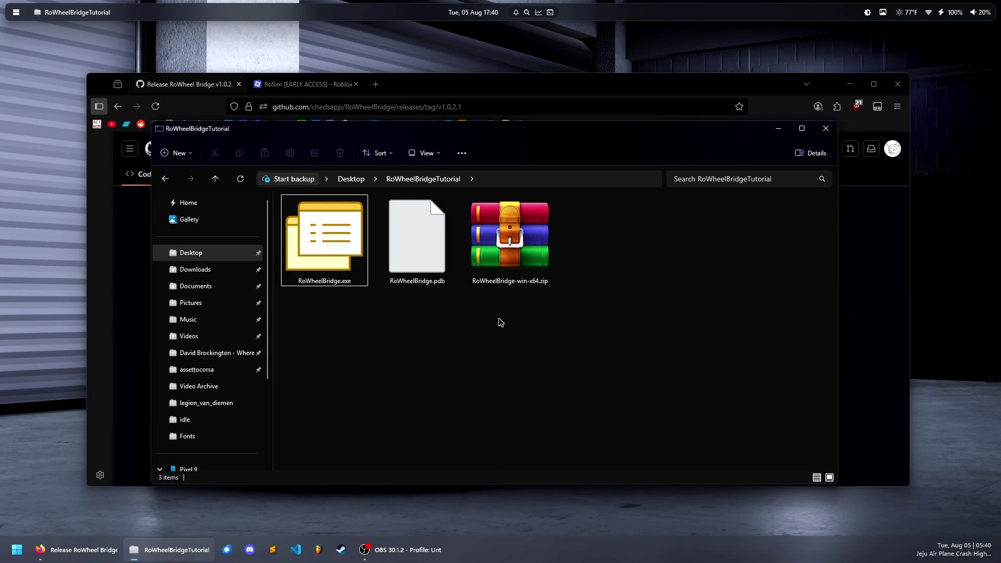
- Run RoWheelBridge.exe from the RoWheelBridgeTutorial folder and choose device 9, the Logitech G920 wheel, for steering
{"action": "left_click", "coordinate": [334, 248]}
{"action": "right_click", "coordinate": [335, 248]}
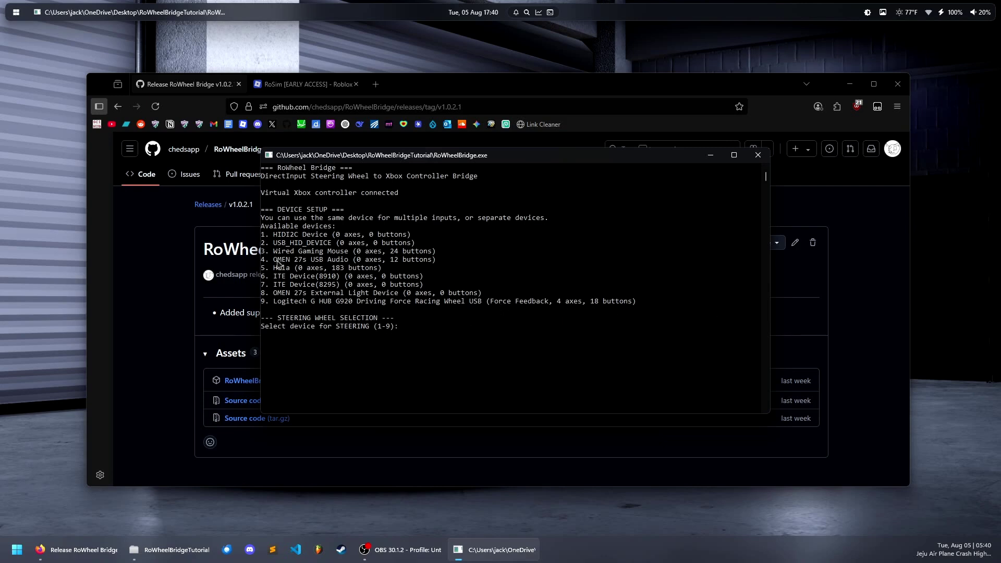
{"action": "left_click", "coordinate": [405, 330]}
{"action": "type", "text": "9"}
{"action": "key", "text": "Return"}
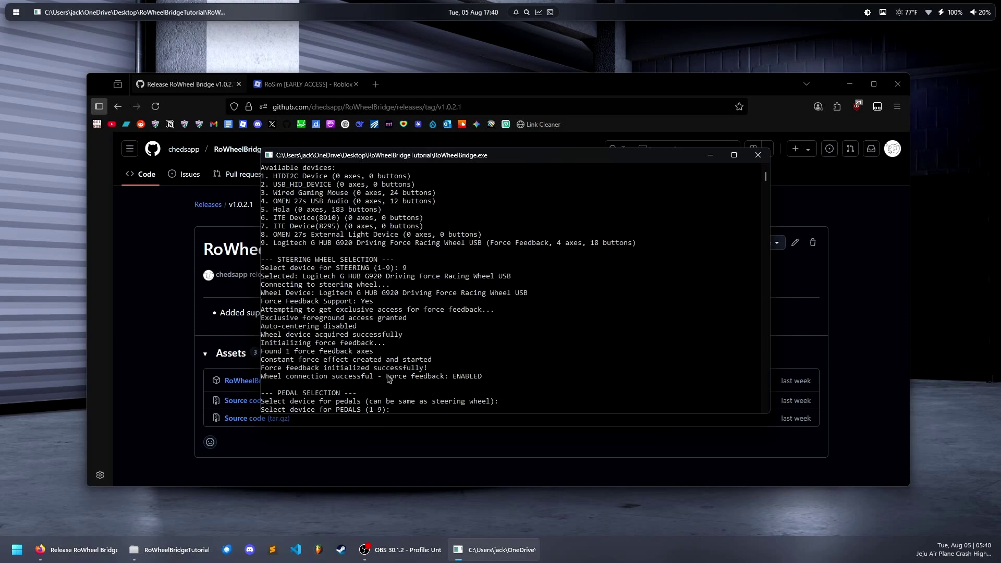
- Choose device 9 for the pedals and answer n to having a separate shifter or button box
{"action": "type", "text": "9"}
{"action": "key", "text": "Return"}
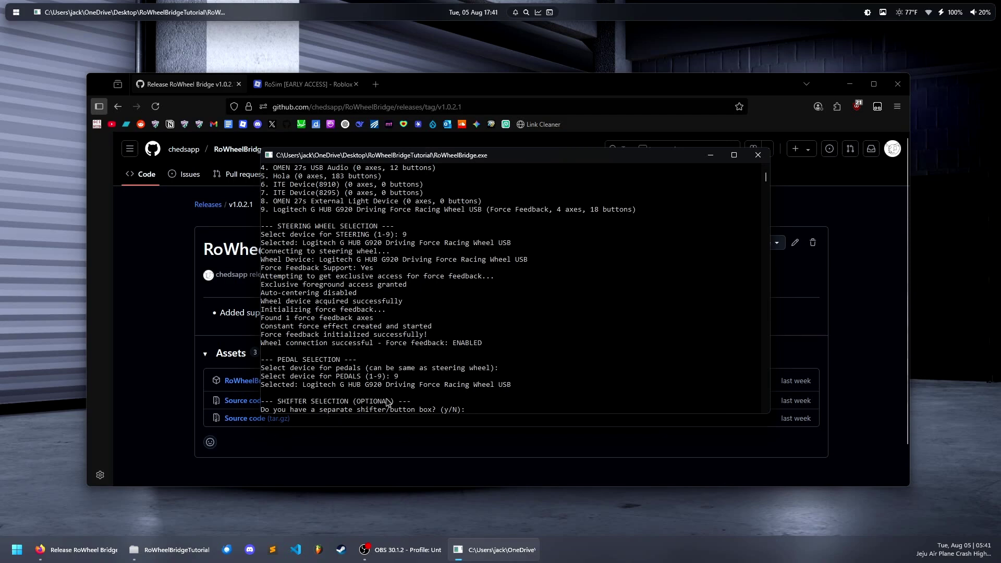
{"action": "type", "text": "n"}
{"action": "key", "text": "Return"}
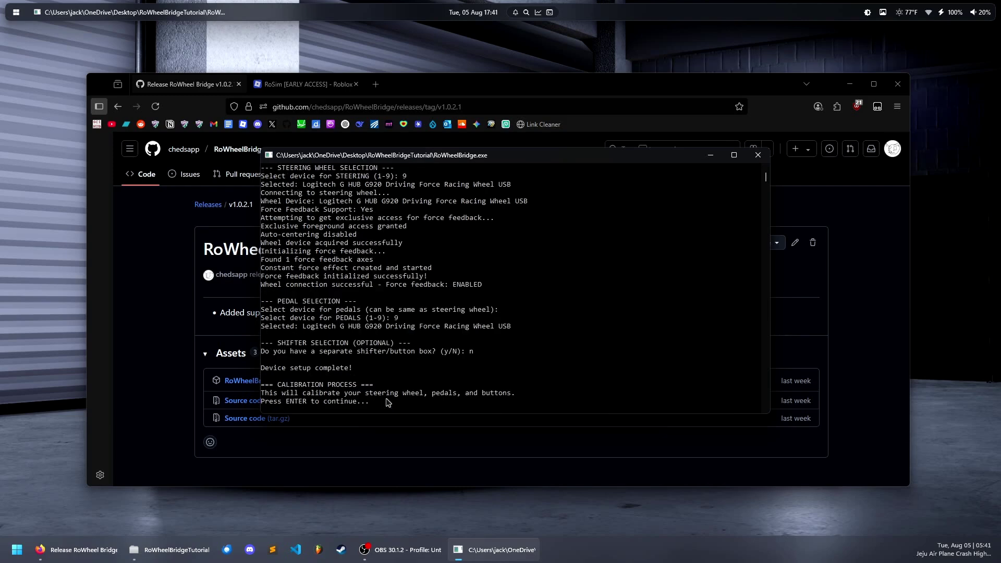
- Start the calibration and record the fully pressed and released positions of the throttle and brake pedals
{"action": "key", "text": "Return"}
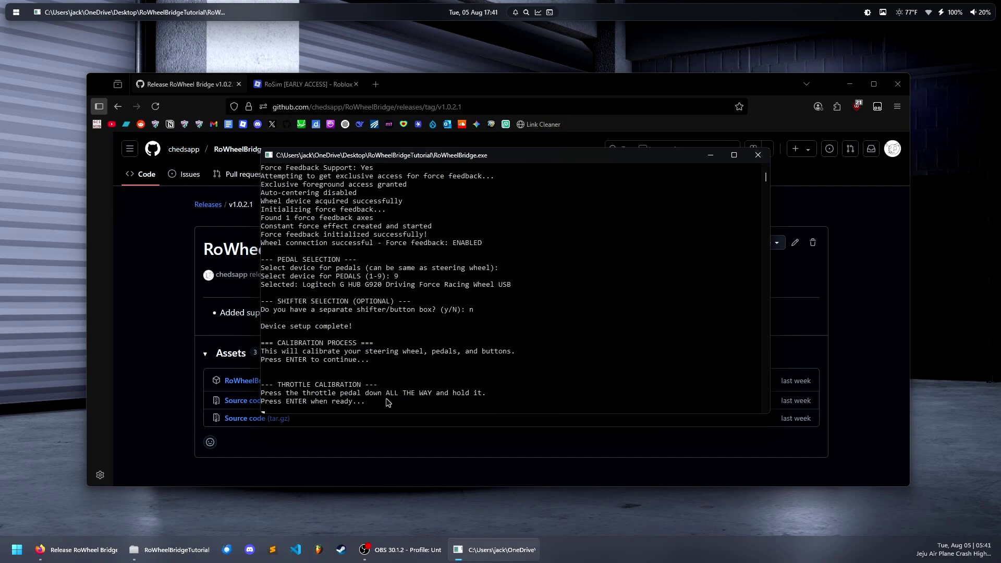
{"action": "key", "text": "Return"}
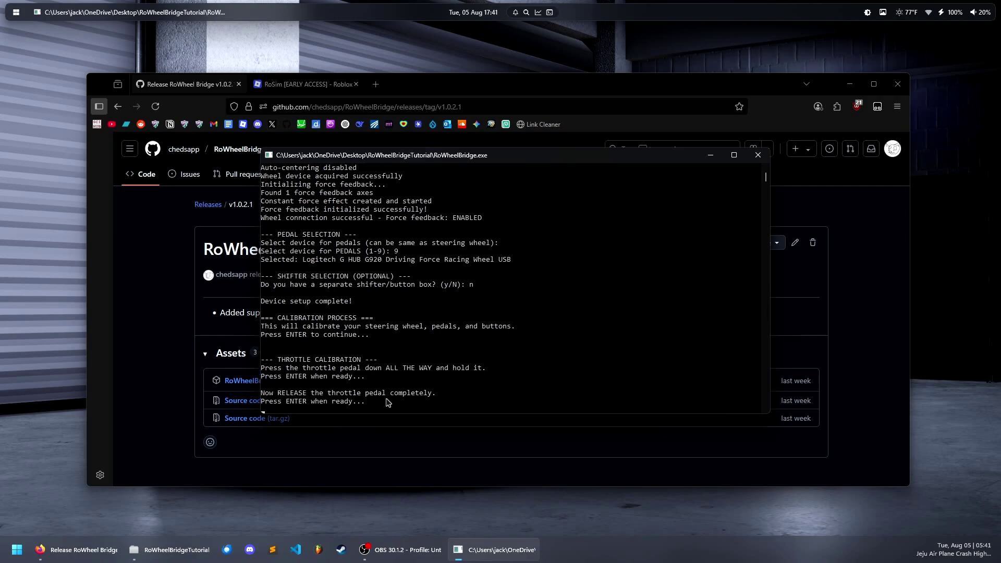
{"action": "key", "text": "Return"}
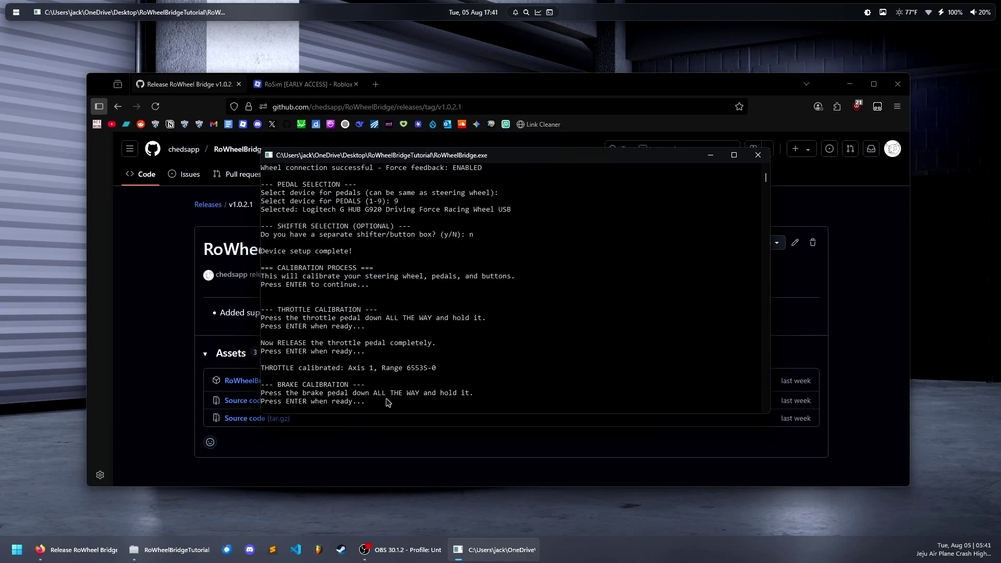
{"action": "key", "text": "Return"}
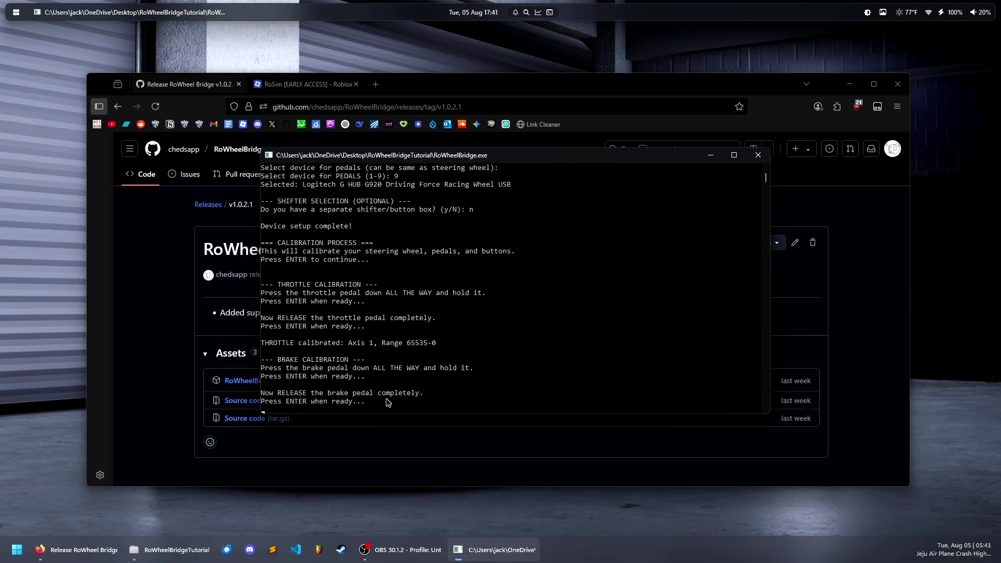
{"action": "key", "text": "Return"}
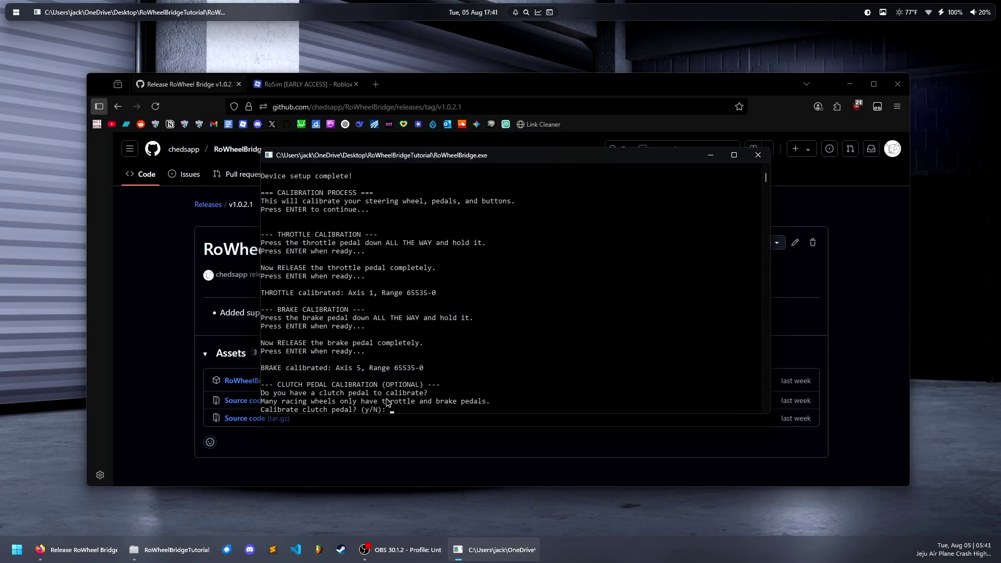
- Opt in to clutch calibration, record its pressed and released positions, and calibrate the steering wheel's full left and right lock
{"action": "type", "text": "y"}
{"action": "key", "text": "Return"}
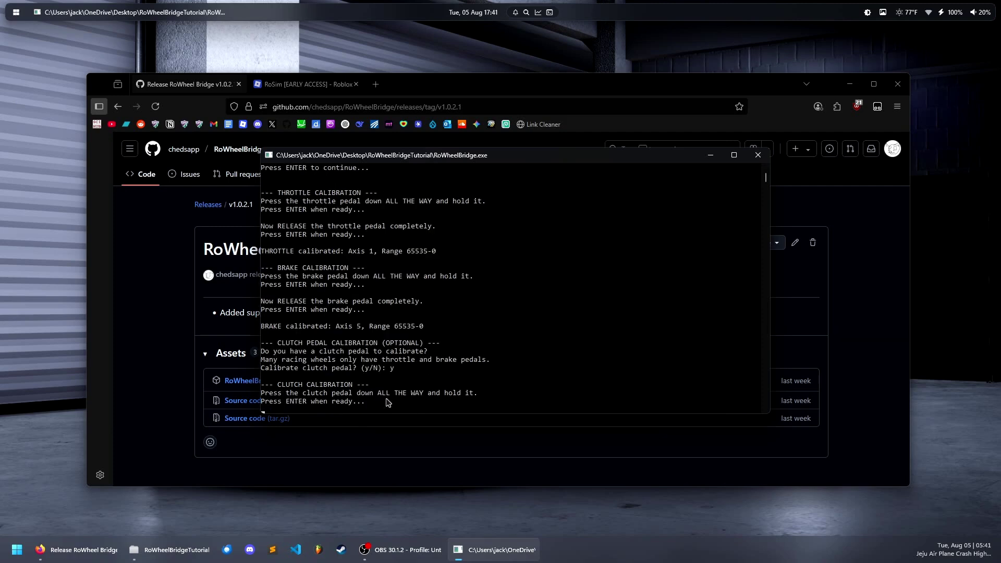
{"action": "key", "text": "Return"}
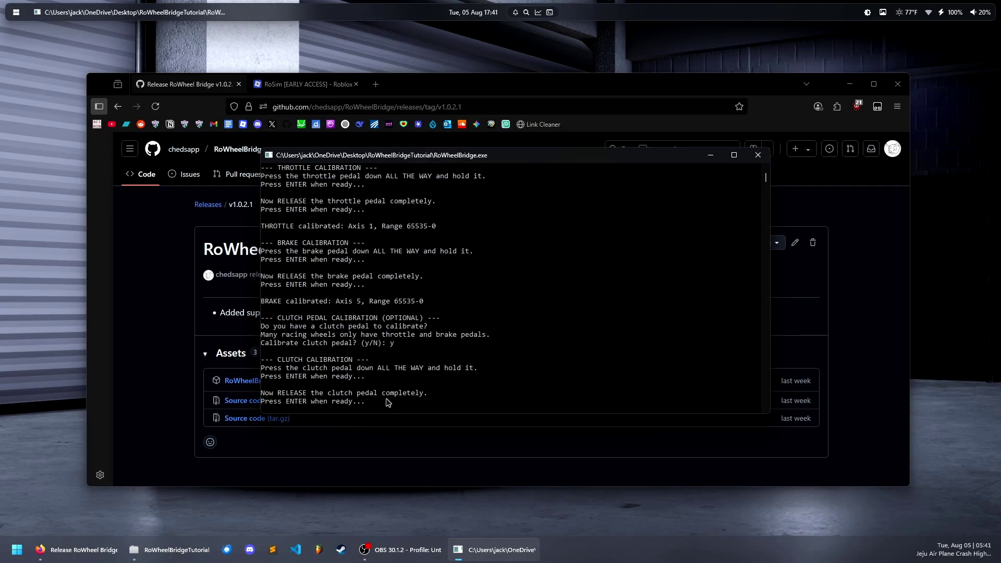
{"action": "key", "text": "Return"}
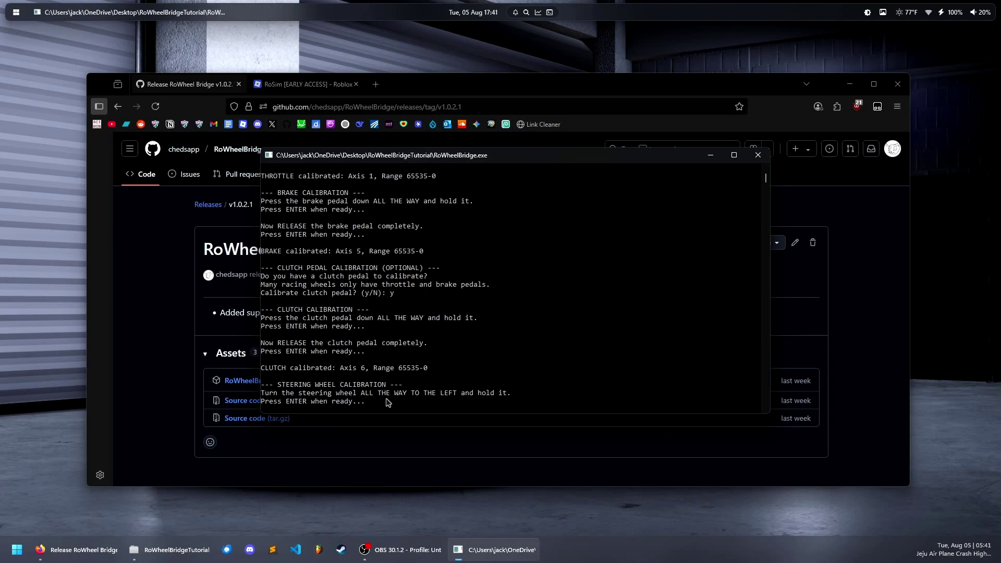
{"action": "key", "text": "Return"}
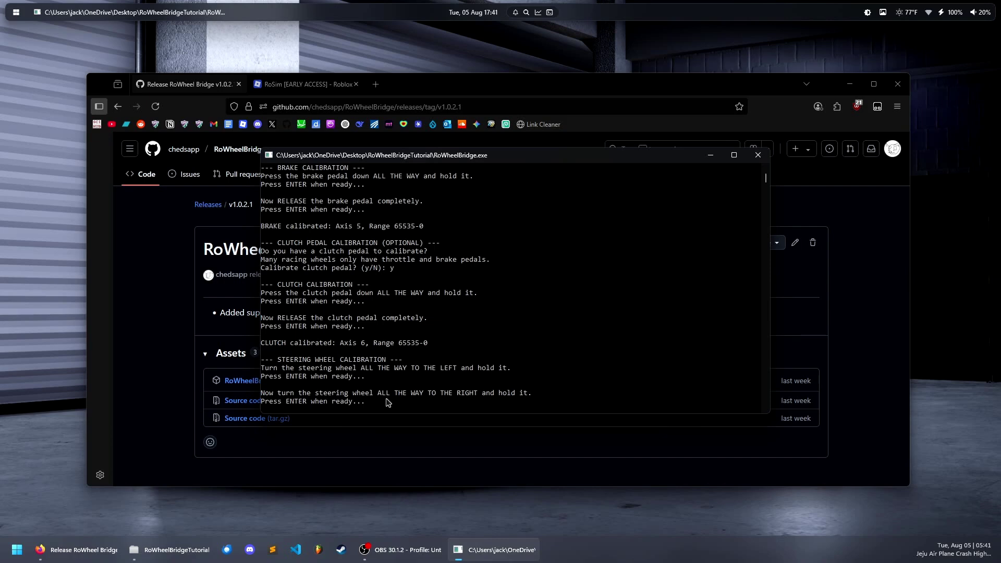
{"action": "key", "text": "Return"}
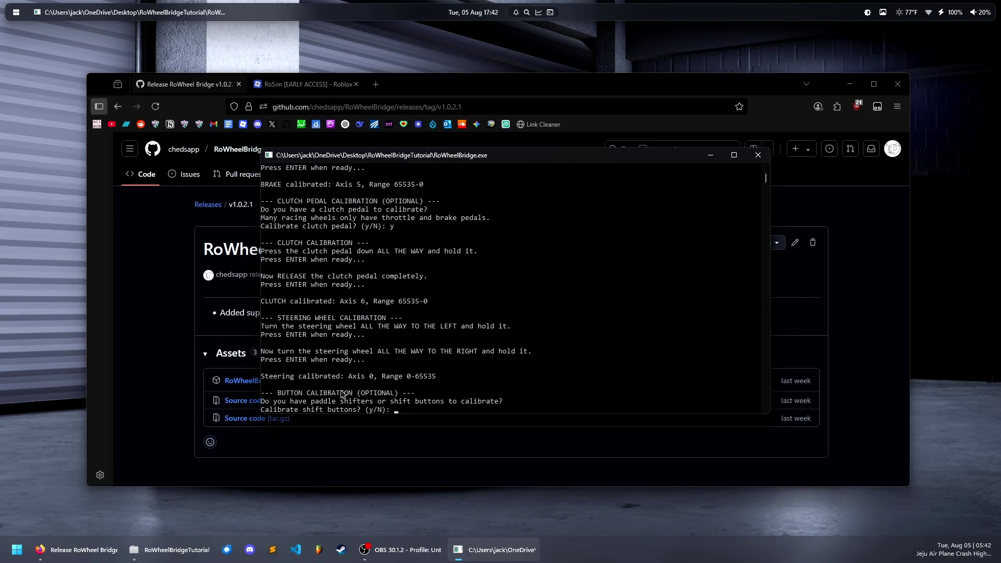
- Opt in to shift button calibration and register the shift up and shift down paddles
{"action": "type", "text": "y"}
{"action": "key", "text": "Return"}
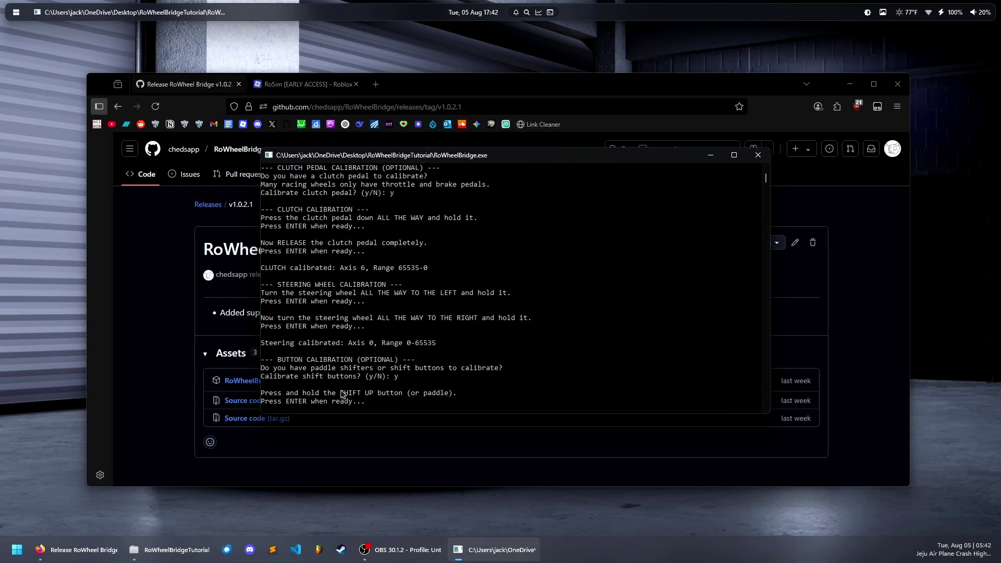
{"action": "key", "text": "Return"}
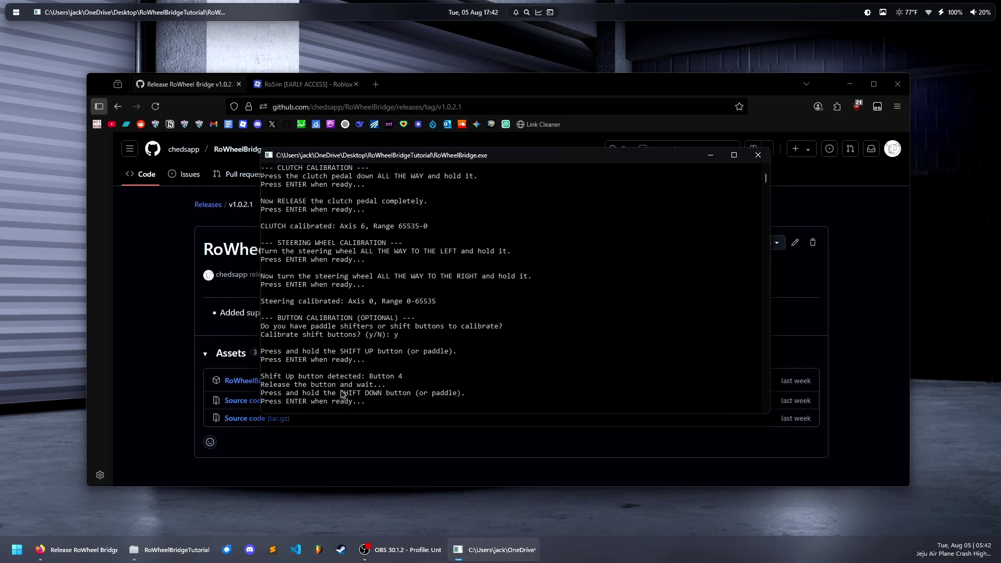
{"action": "key", "text": "Return"}
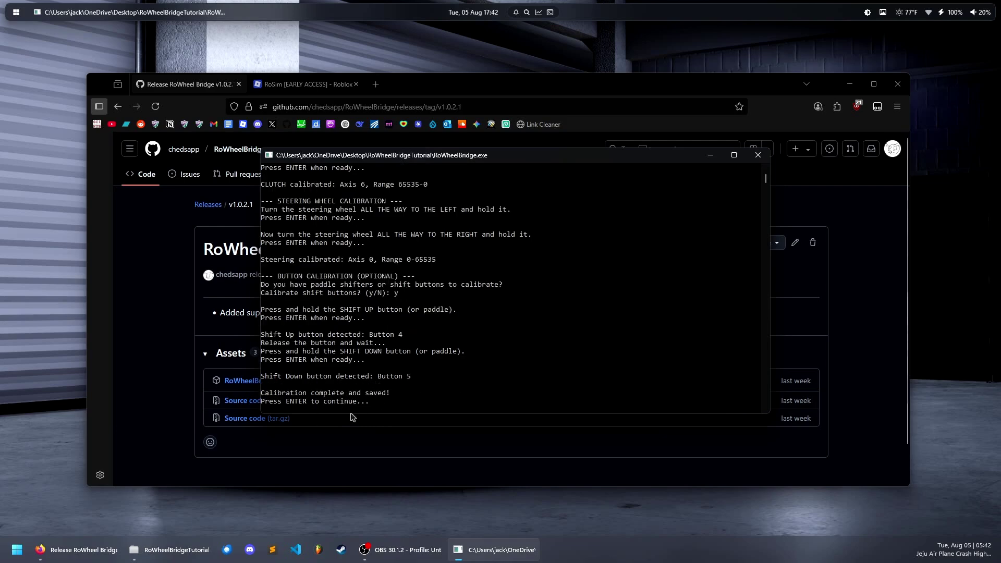
- Switch to the RoSim [EARLY ACCESS] page in the browser and launch the game
{"action": "left_click", "coordinate": [163, 552]}
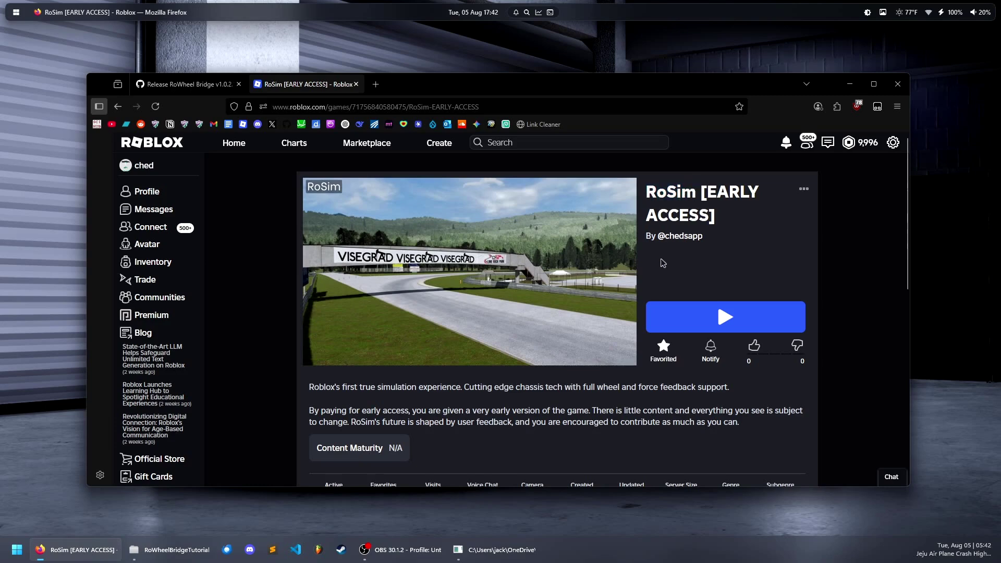
{"action": "left_click", "coordinate": [658, 315]}
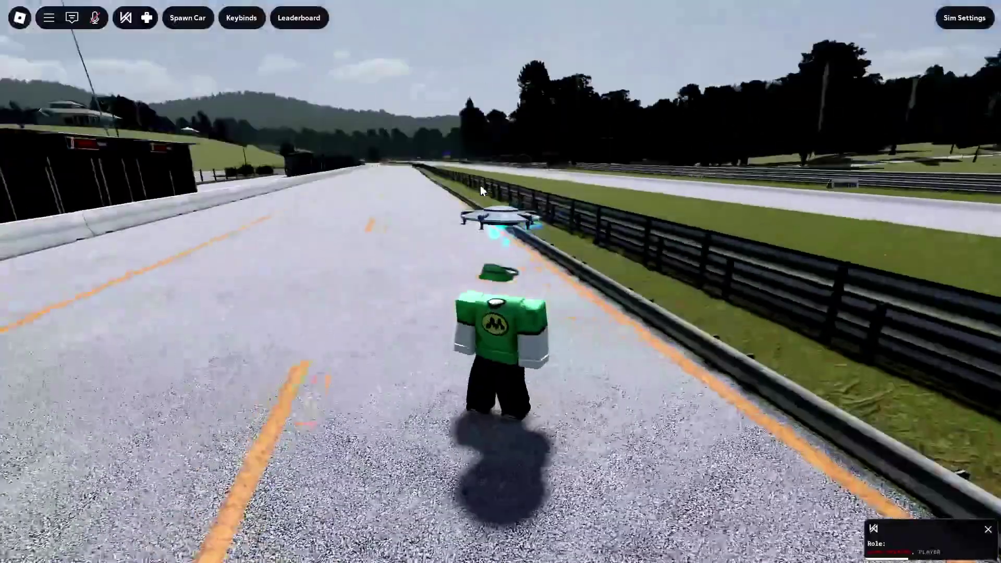
{"action": "right_click", "coordinate": [480, 186]}
{"action": "key", "text": "a"}
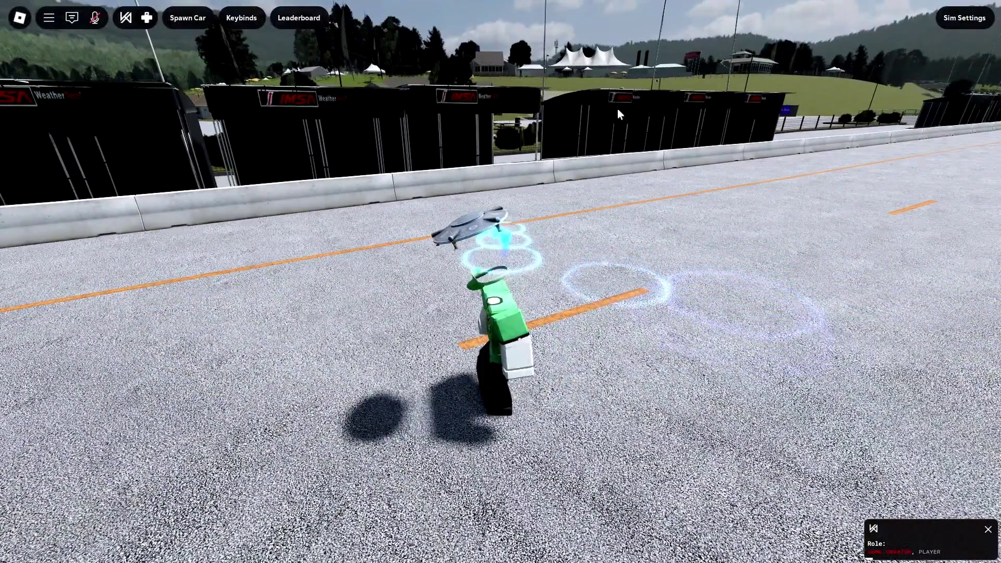
- In the wheel section of Sim Settings, adjust the Lock To Lock Angle and lower the Force Feedback Gain, closing the settings when done
{"action": "left_click", "coordinate": [963, 18]}
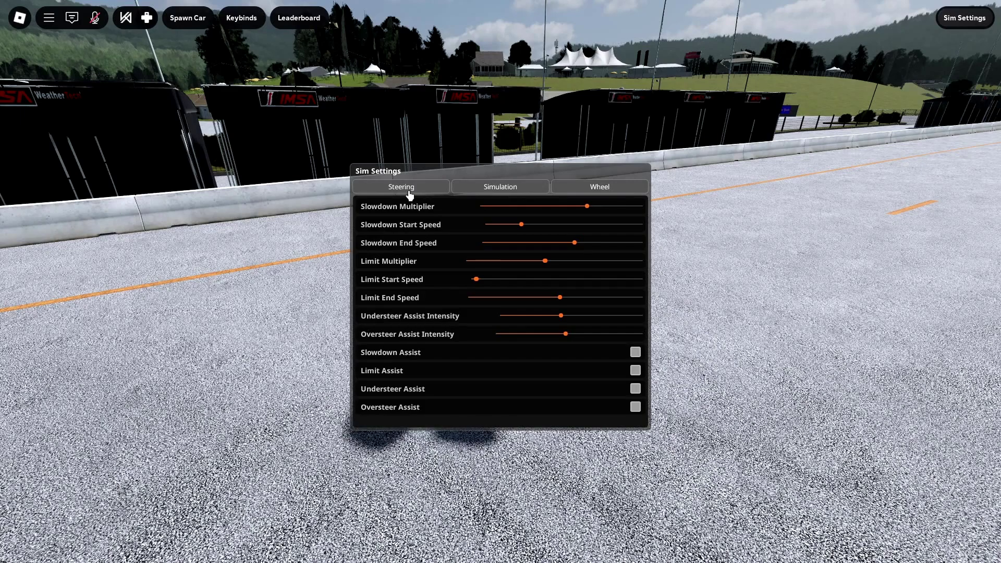
{"action": "left_click", "coordinate": [597, 189]}
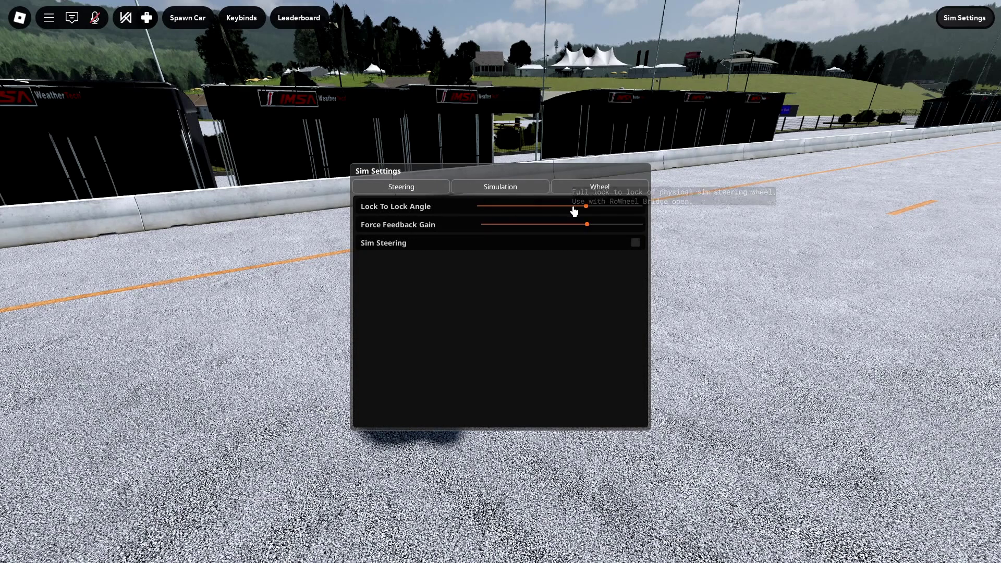
{"action": "left_click_drag", "start_coordinate": [589, 209], "coordinate": [589, 210]}
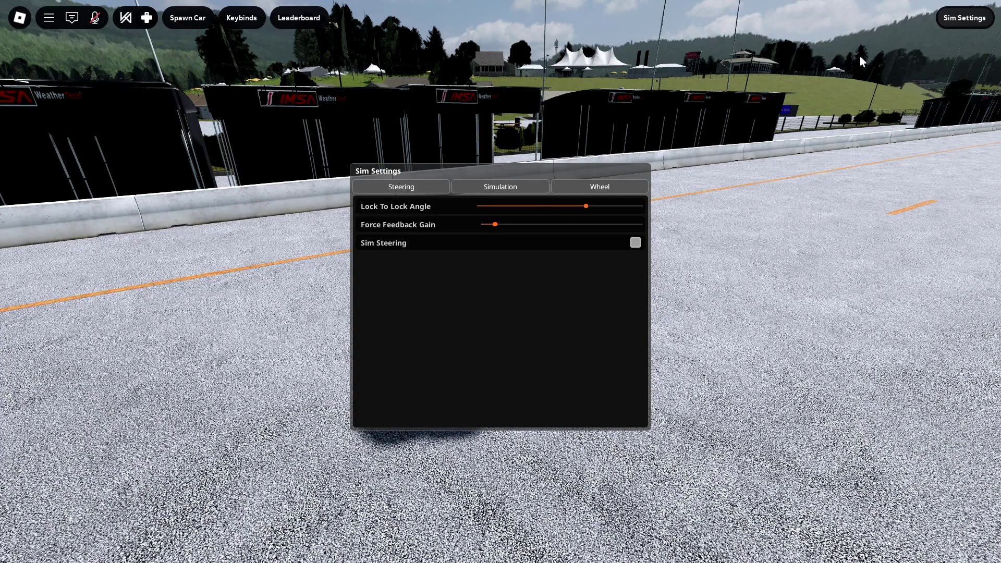
{"action": "left_click", "coordinate": [964, 18]}
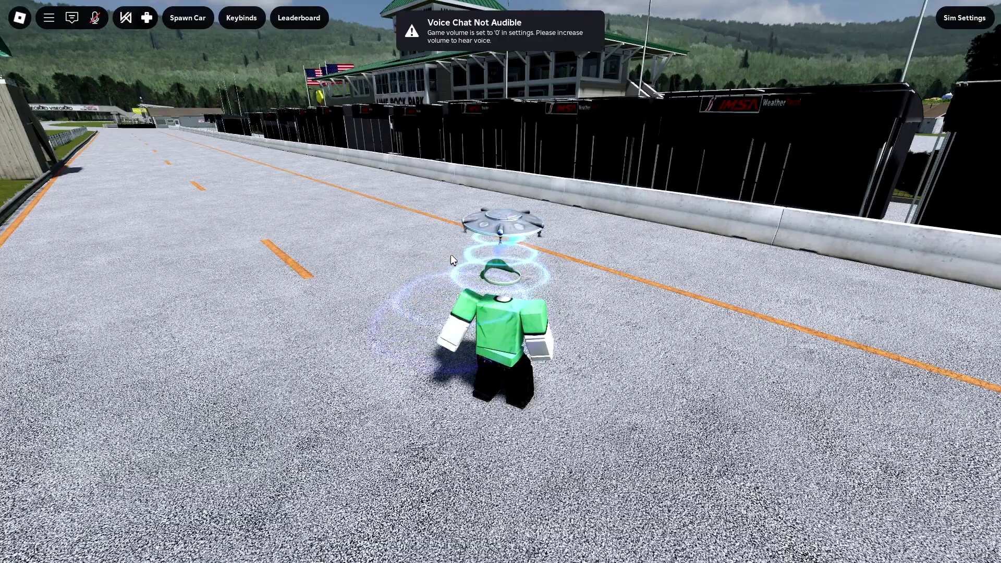
- Open the Keybind Editor and examine the steering axis configuration
{"action": "left_click", "coordinate": [251, 24]}
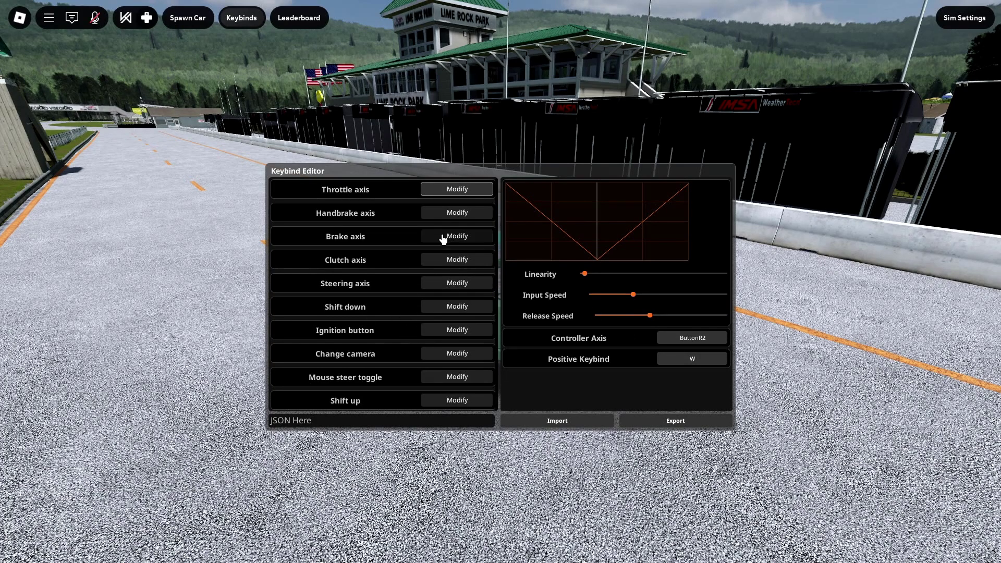
{"action": "left_click", "coordinate": [444, 285]}
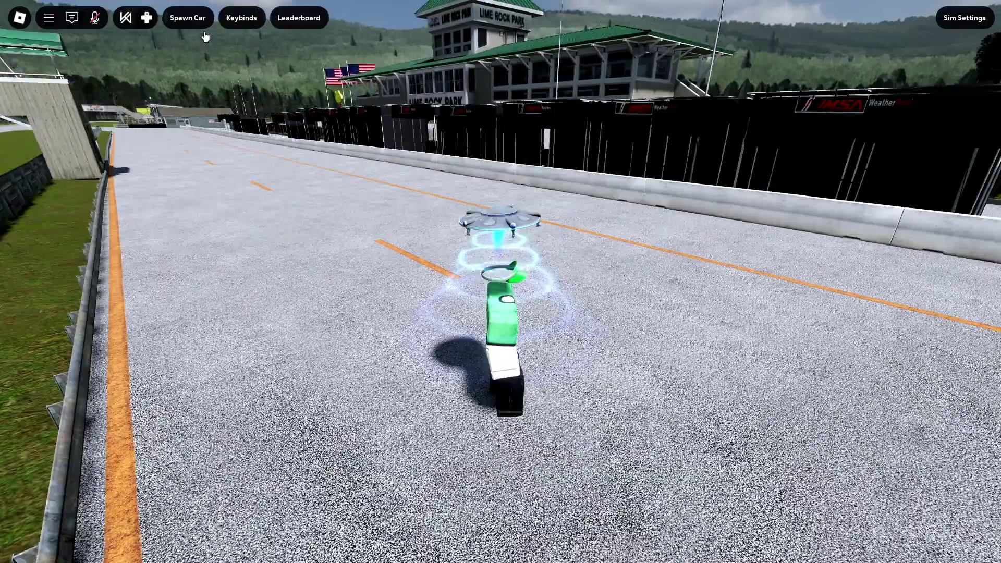
- Spawn a race car in the pit lane and change the camera to the cockpit view
{"action": "left_click", "coordinate": [191, 23]}
{"action": "left_click", "coordinate": [275, 222]}
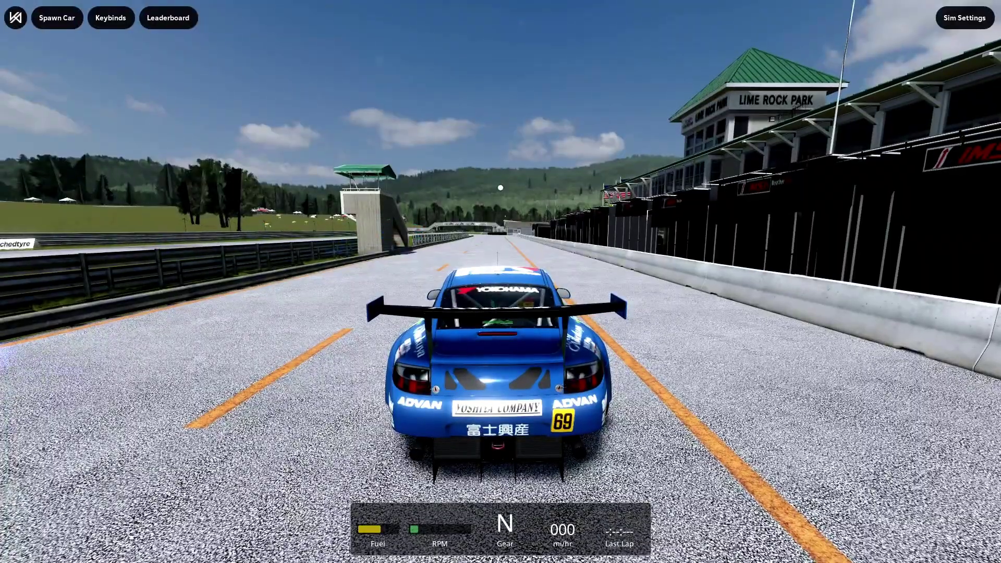
{"action": "key", "text": "v"}
{"action": "key", "text": "v"}
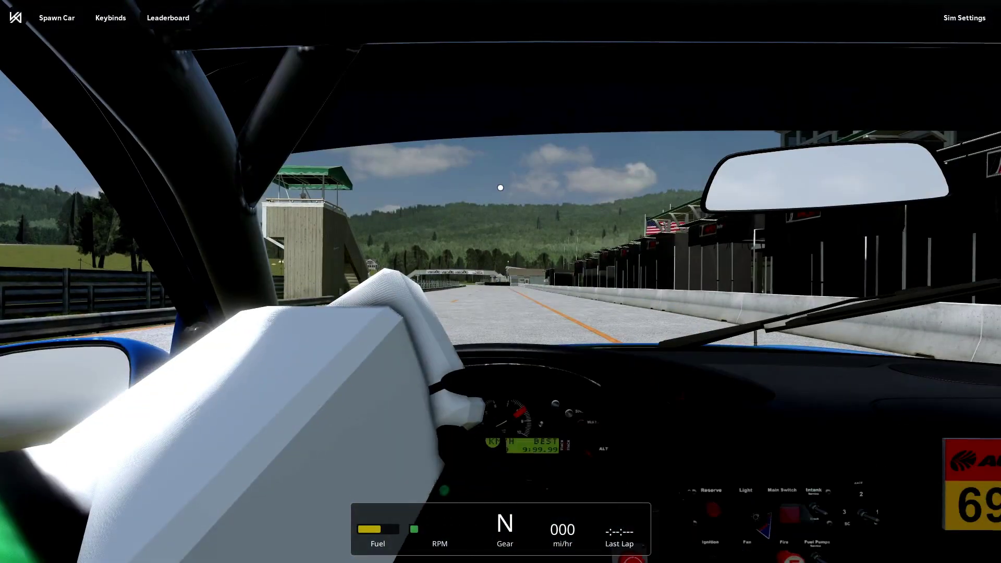
- Test the steering in both directions, check the live input readings in the RoWheelBridge console, and return to the game
{"action": "key", "text": "d"}
{"action": "key", "text": "a"}
{"action": "key", "text": "d"}
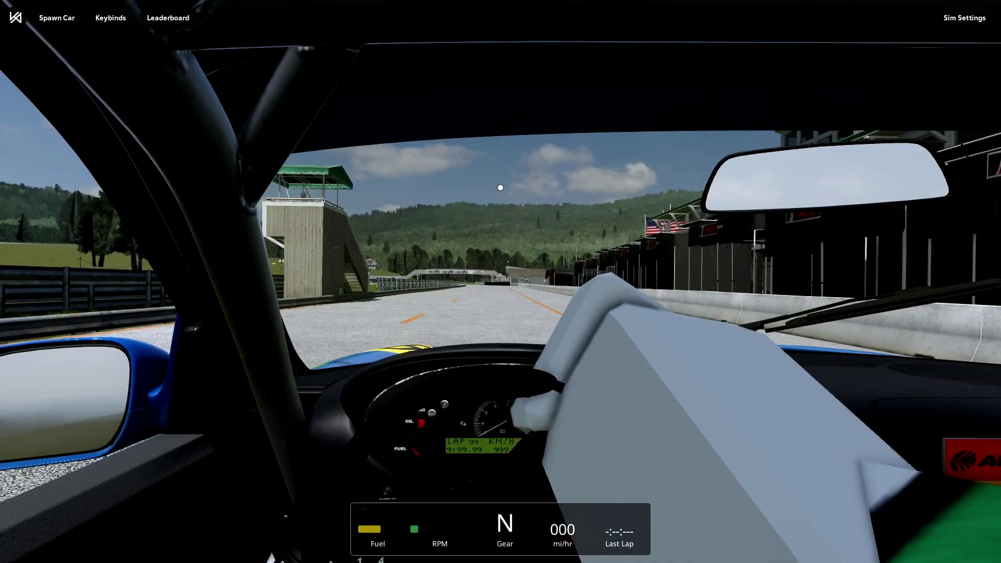
{"action": "key", "text": "alt+Tab"}
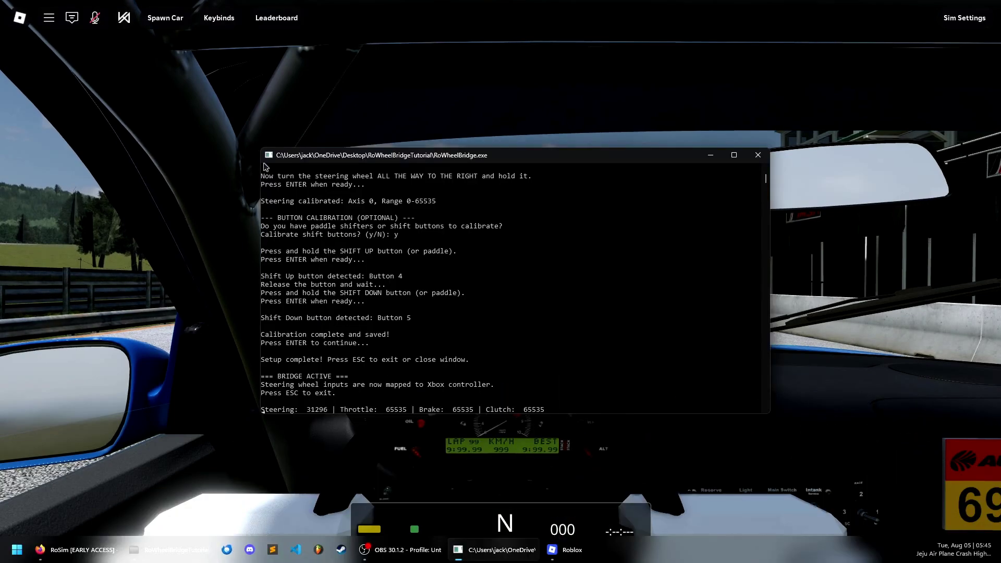
{"action": "left_click", "coordinate": [474, 439]}
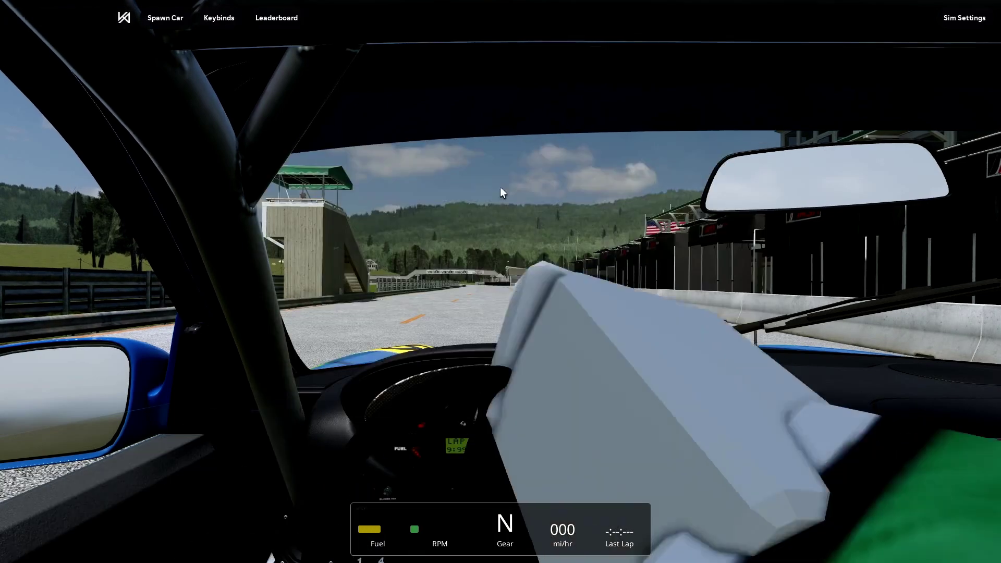
- Drive the car out of the pit lane and along the track, steering and shifting up and down between gears
{"action": "key", "text": "w"}
{"action": "key", "text": "a"}
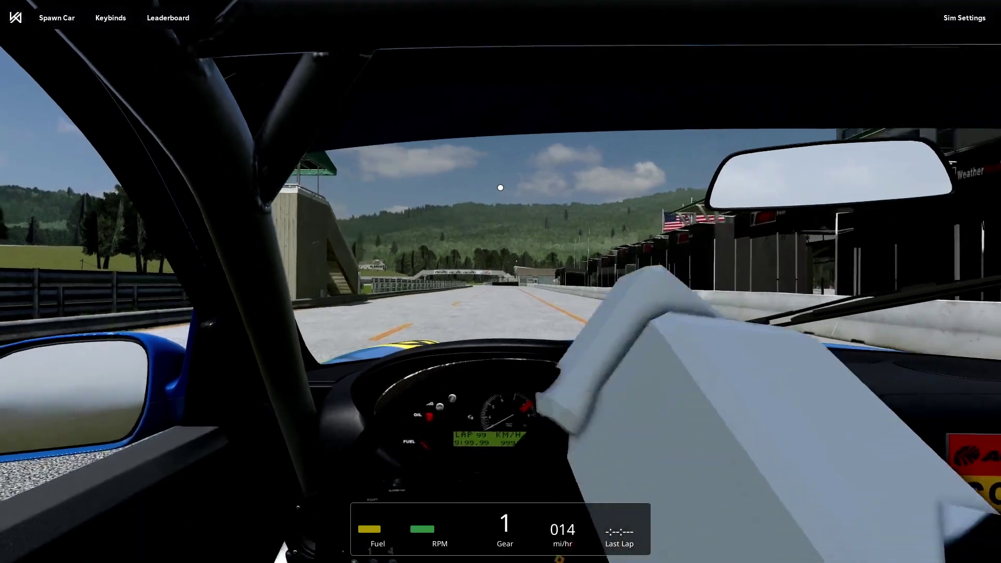
{"action": "key", "text": "e"}
{"action": "key", "text": "e"}
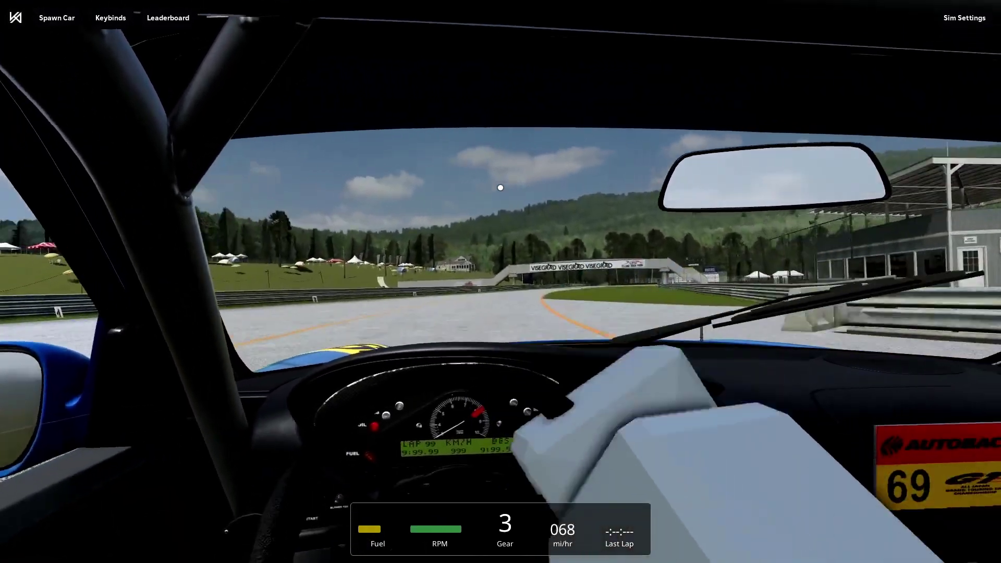
{"action": "key", "text": "d"}
{"action": "key", "text": "a"}
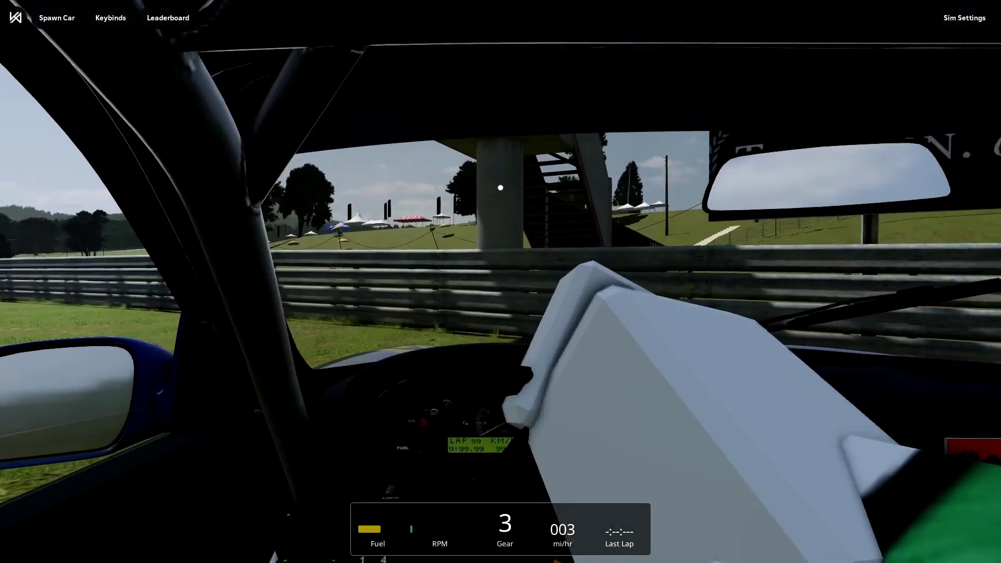
{"action": "key", "text": "a"}
{"action": "key", "text": "q"}
{"action": "key", "text": "q"}
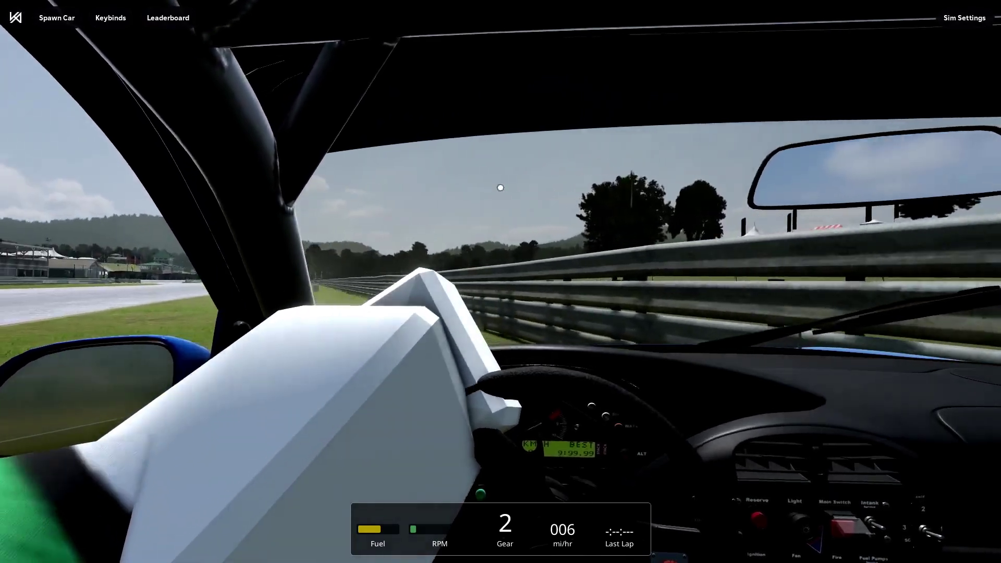
{"action": "key", "text": "a"}
{"action": "key", "text": "a"}
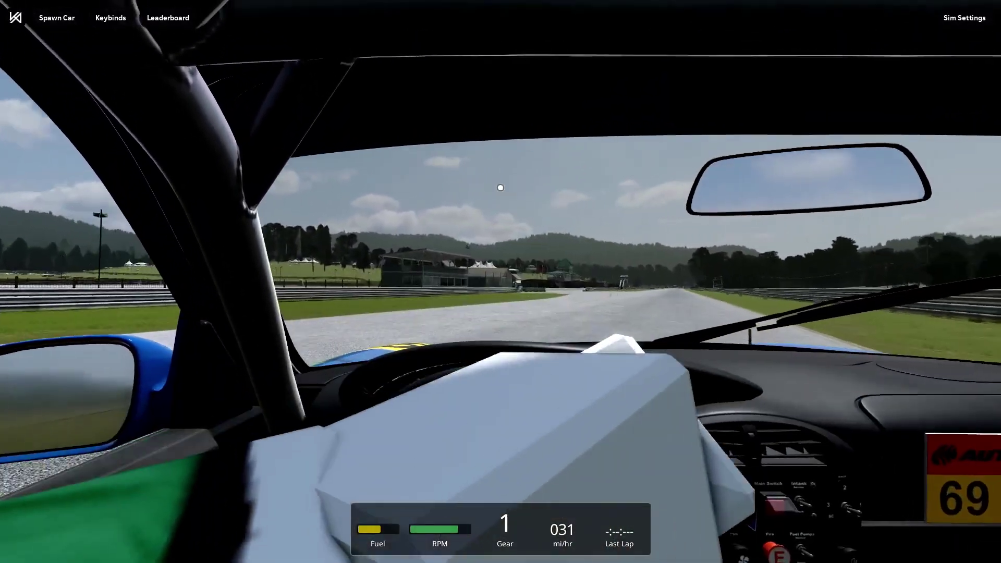